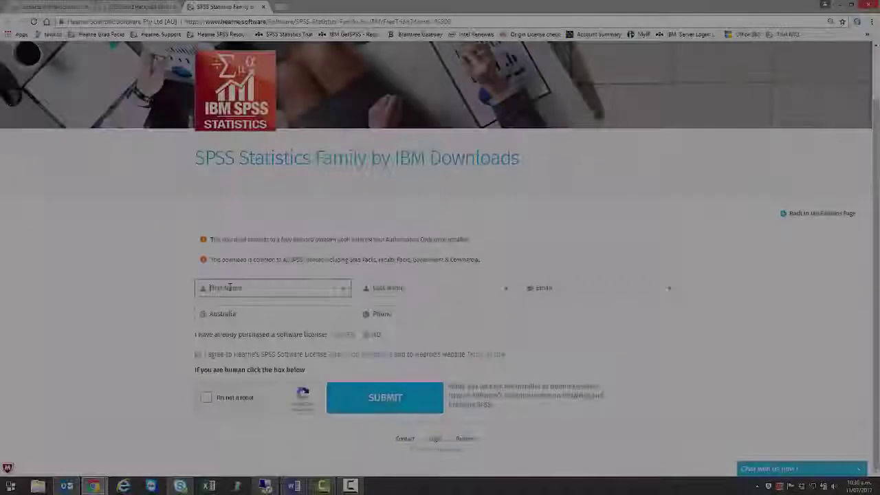
# Step: Enter the last name, email and phone number, answer Yes to licence purchased, and accept the terms
pyautogui.press('Tab')
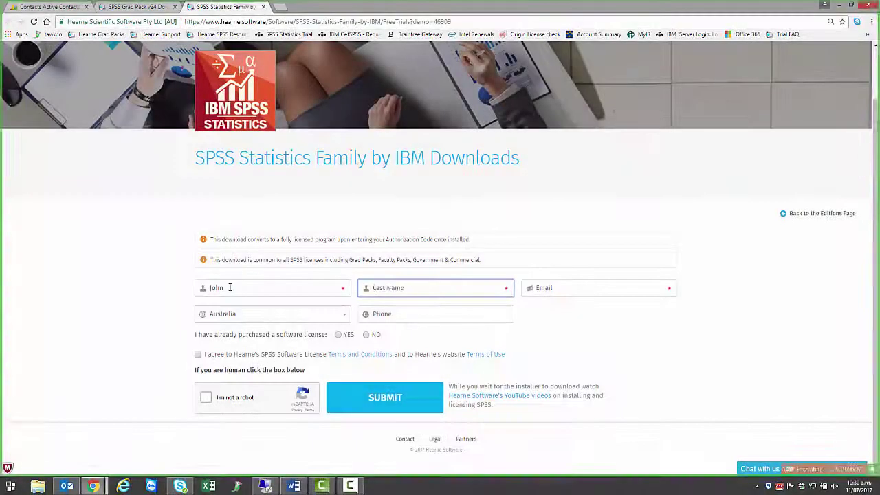
pyautogui.press('Tab')
pyautogui.click(391, 313)
pyautogui.write('123456789')
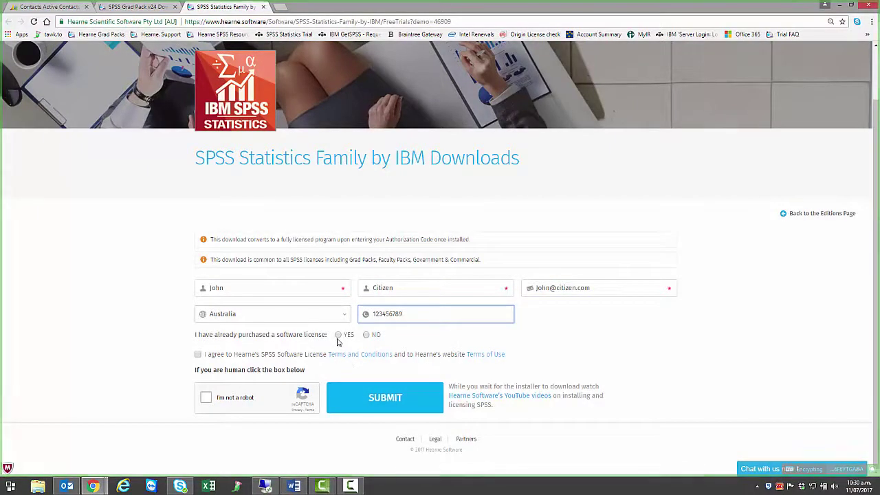
pyautogui.click(338, 336)
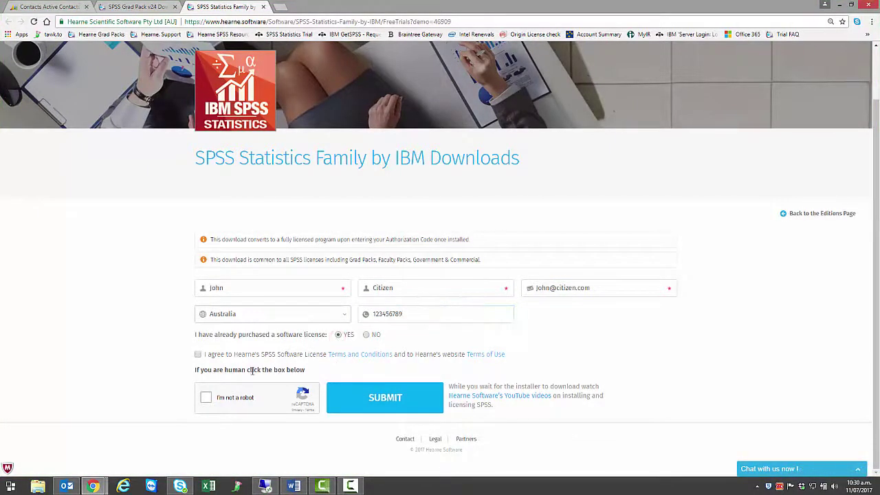
pyautogui.click(198, 355)
# Step: Pass the reCAPTCHA by selecting the four street-sign images and verifying
pyautogui.click(207, 398)
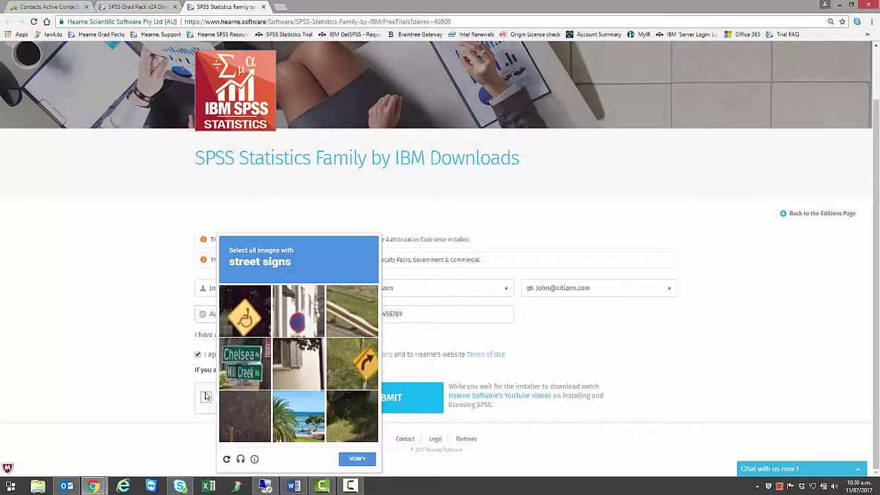
pyautogui.click(247, 320)
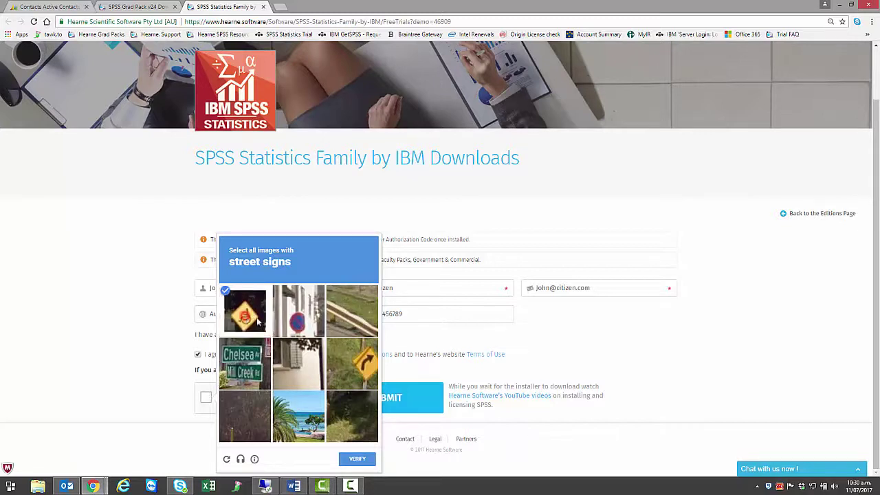
pyautogui.click(292, 322)
pyautogui.click(245, 361)
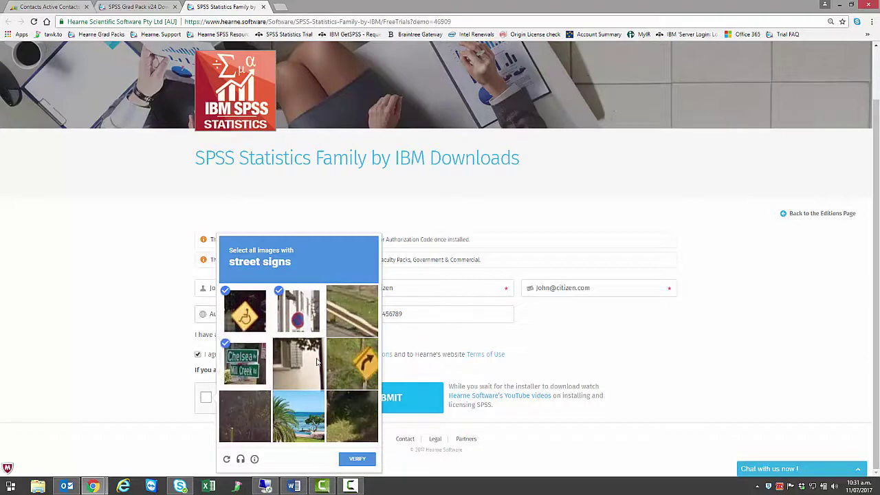
pyautogui.click(349, 358)
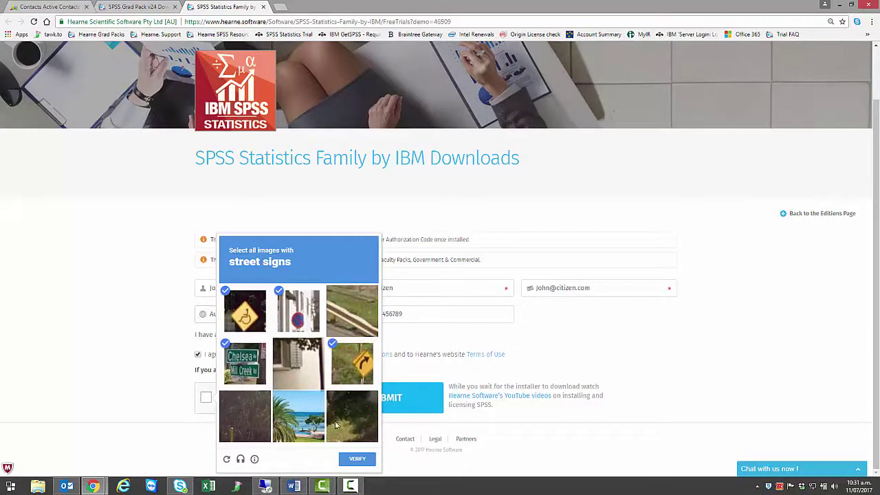
pyautogui.click(354, 459)
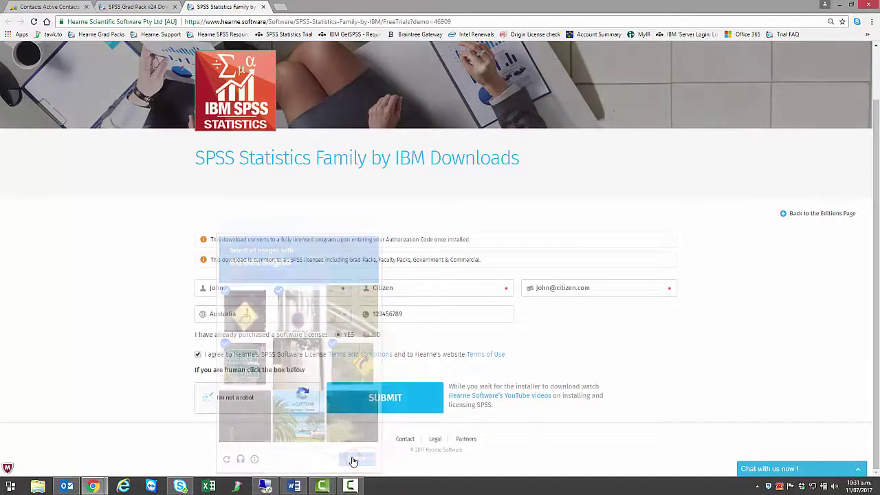
# Step: Submit the download form and open Chrome's Downloads page to follow the installer download
pyautogui.click(373, 400)
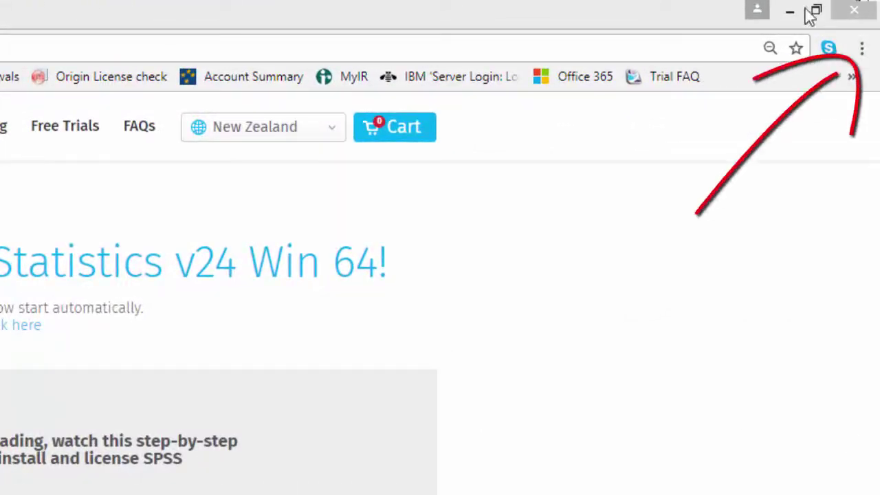
pyautogui.click(863, 48)
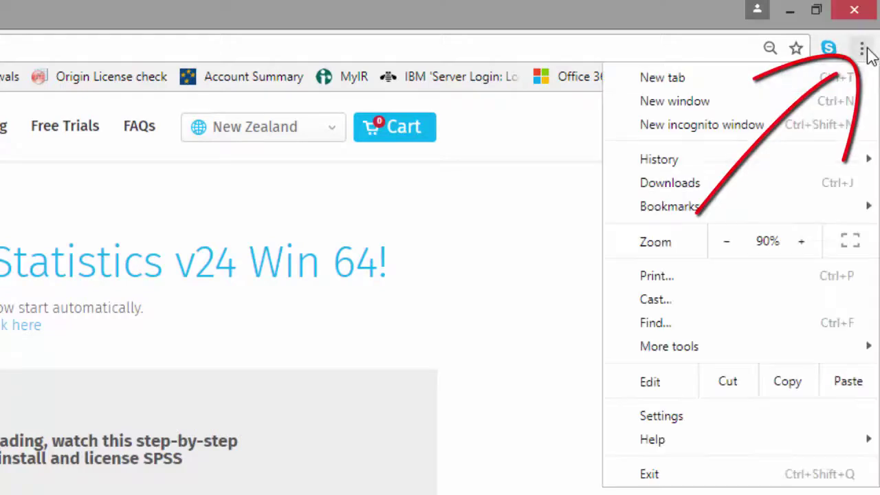
pyautogui.click(765, 184)
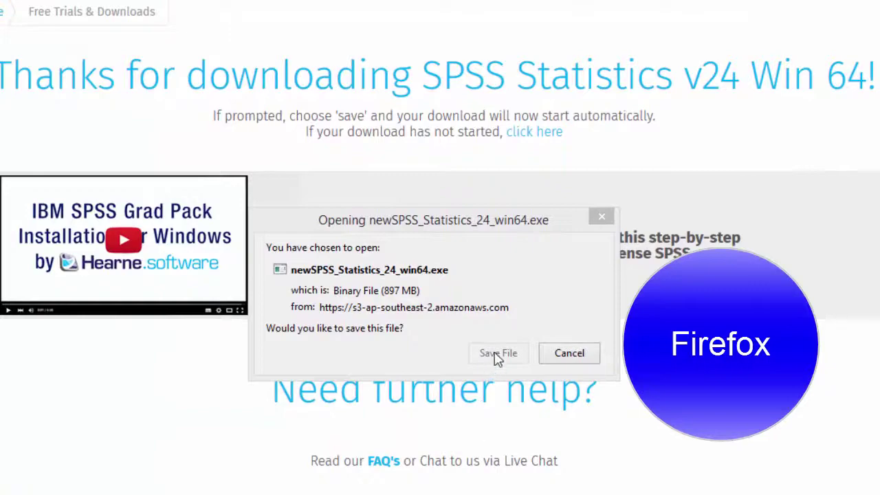
# Step: Save newSPSS_Statistics_24_win64.exe in Firefox and check its progress in the downloads panel
pyautogui.click(495, 353)
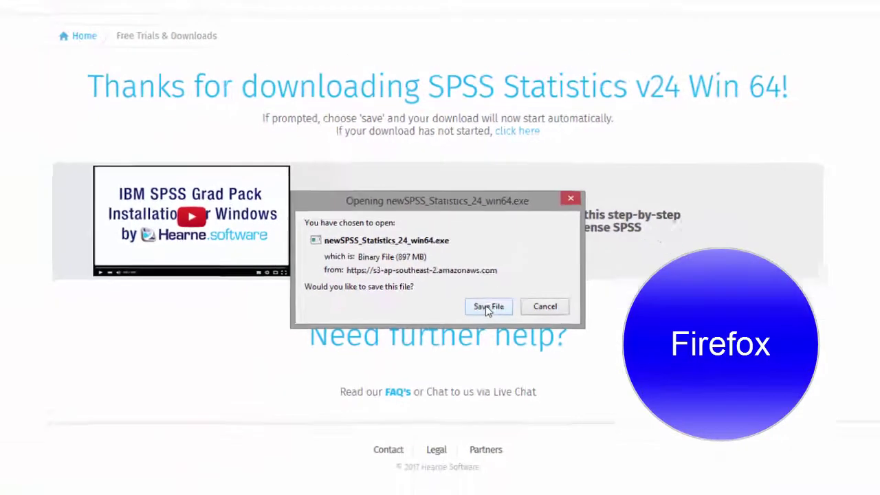
pyautogui.click(493, 354)
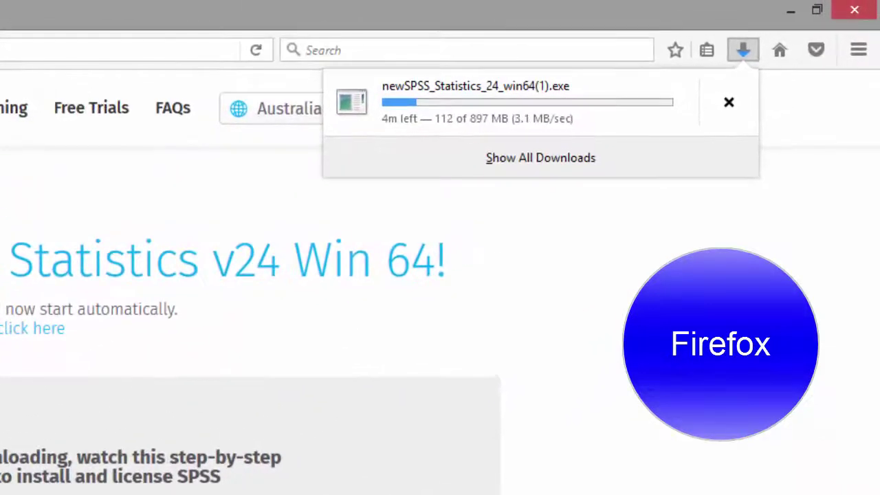
pyautogui.click(742, 50)
pyautogui.click(743, 50)
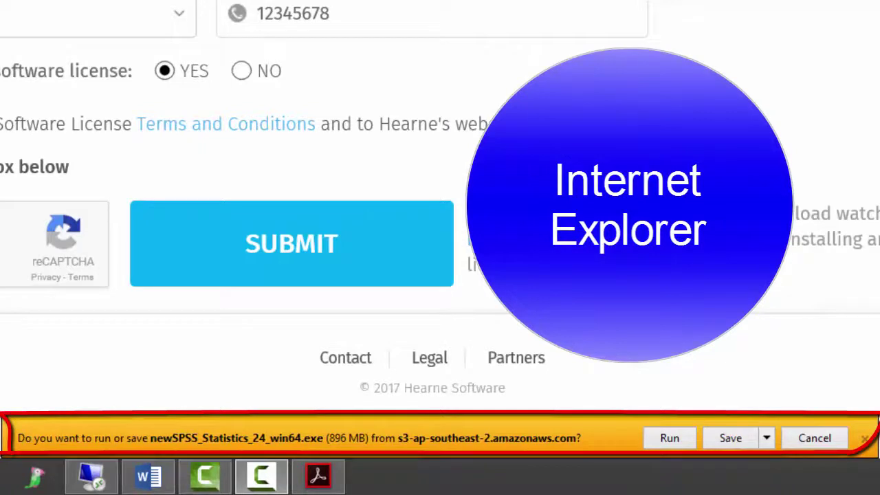
# Step: Save the SPSS installer in Internet Explorer and view its progress in the downloads window
pyautogui.click(744, 438)
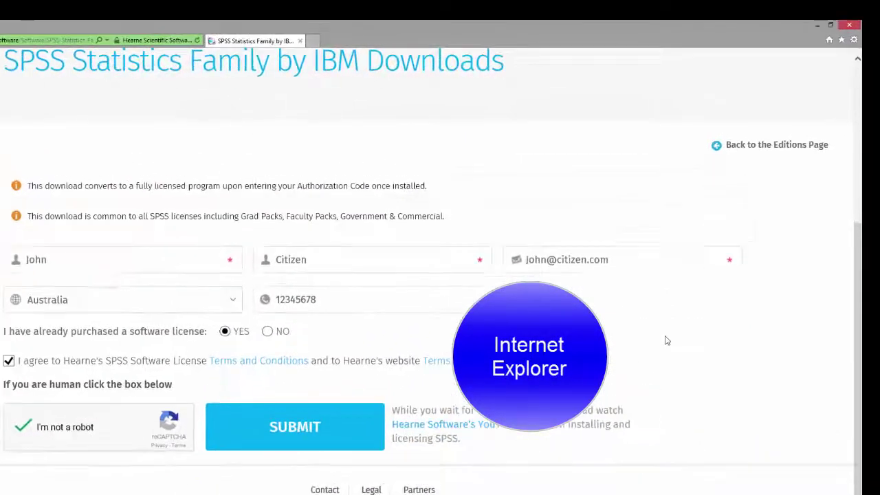
pyautogui.click(864, 36)
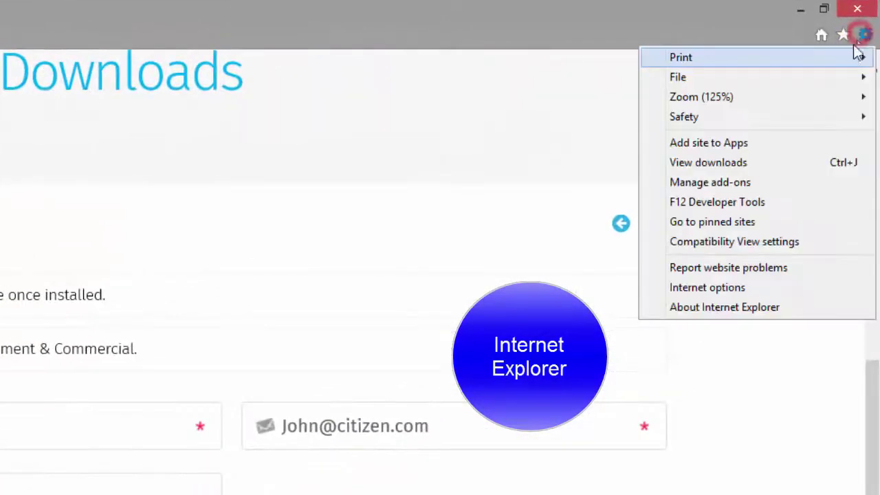
pyautogui.click(709, 163)
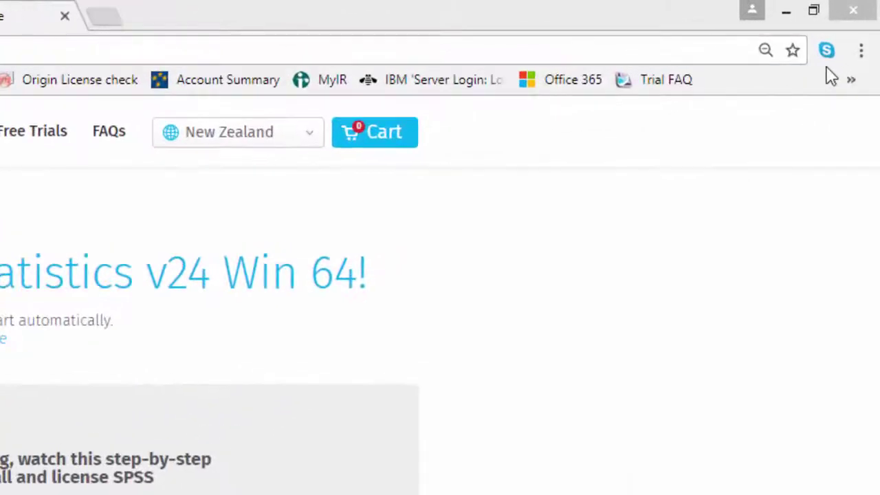
# Step: Locate newSPSS_Statistics_24_win64.exe from Chrome's Downloads page and run it as administrator
pyautogui.click(860, 52)
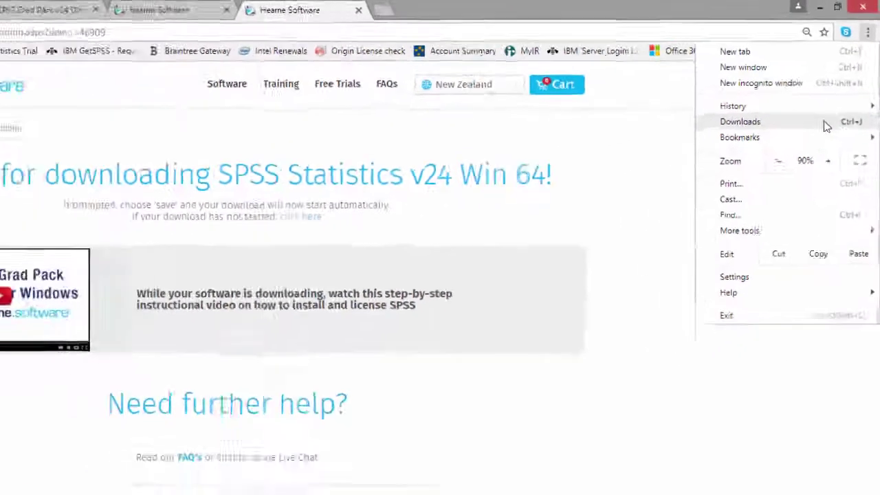
pyautogui.click(805, 175)
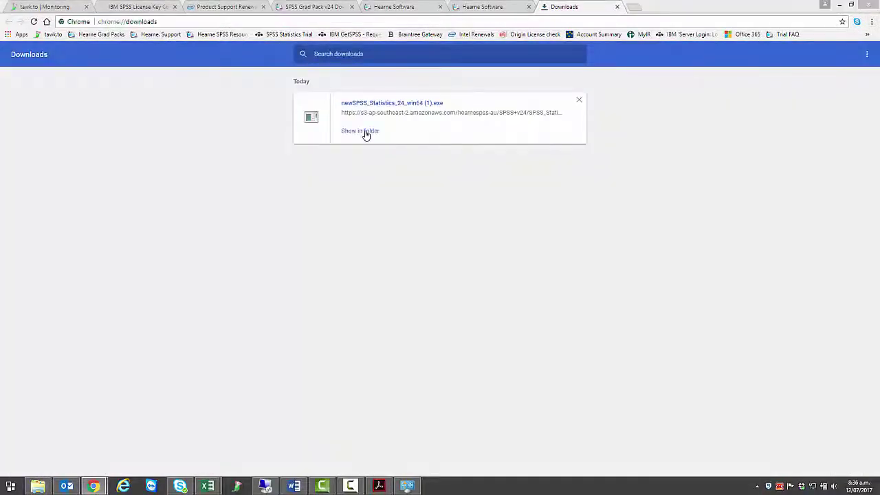
pyautogui.click(365, 132)
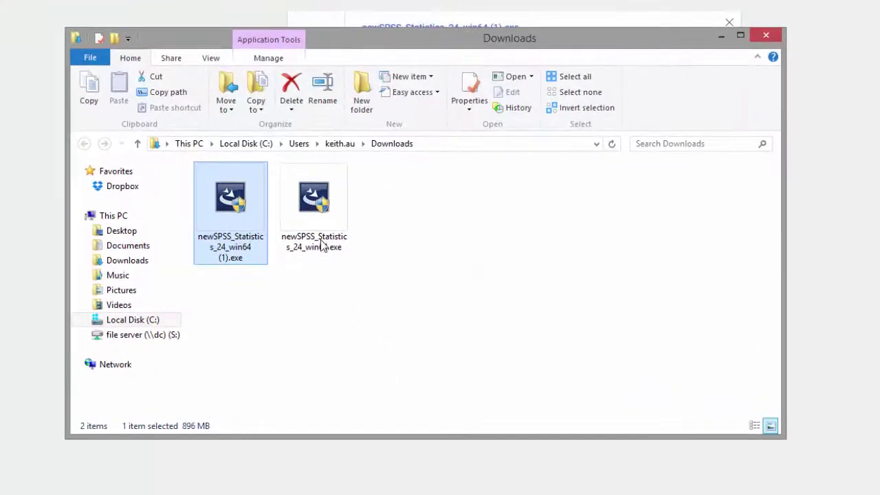
pyautogui.rightClick(315, 203)
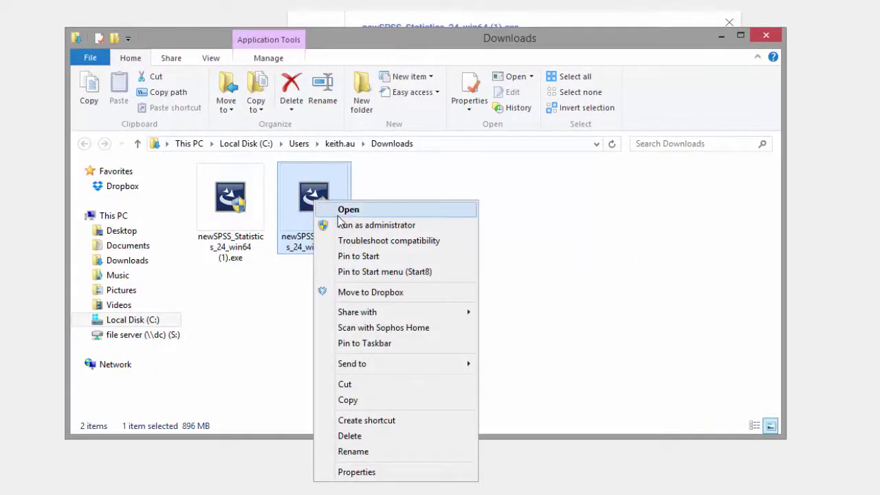
pyautogui.click(342, 225)
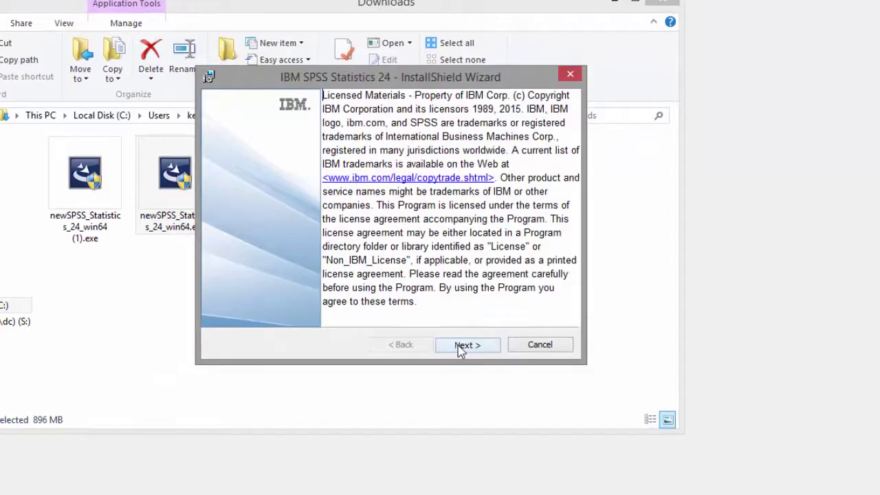
# Step: Accept the SPSS and Python licences, keep Essentials for Python and the default folder, then install
pyautogui.click(464, 346)
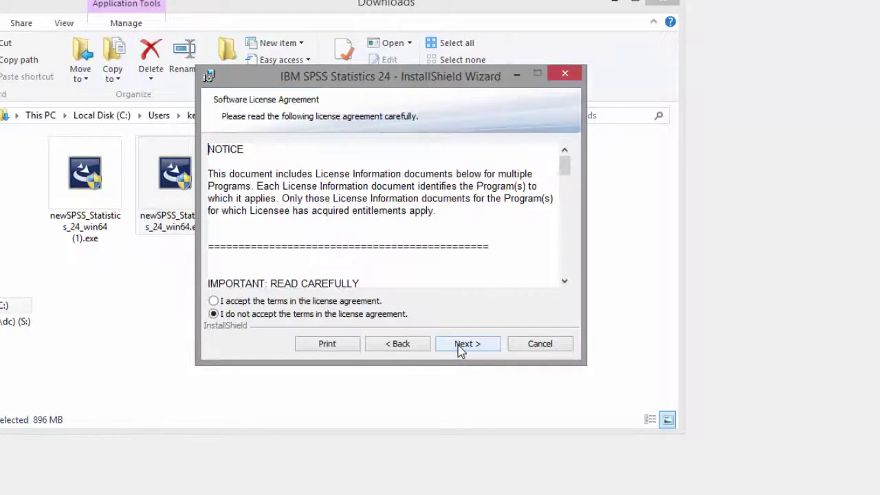
pyautogui.click(260, 302)
pyautogui.click(468, 344)
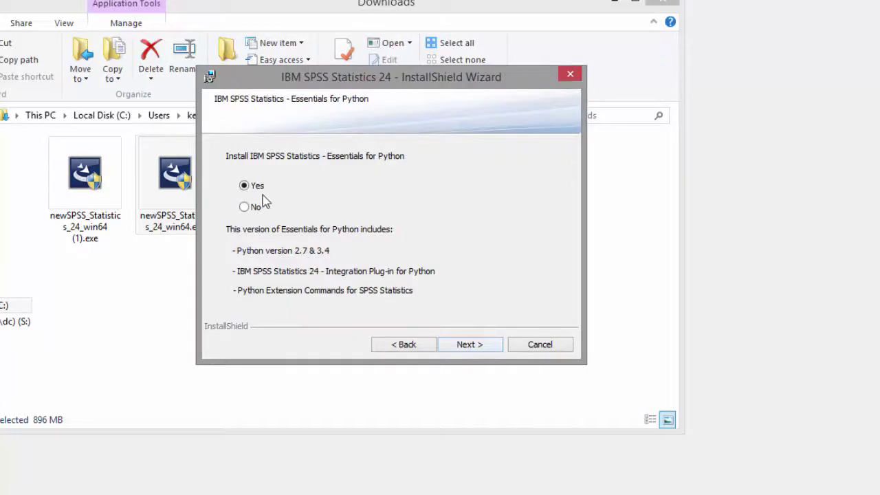
pyautogui.click(468, 344)
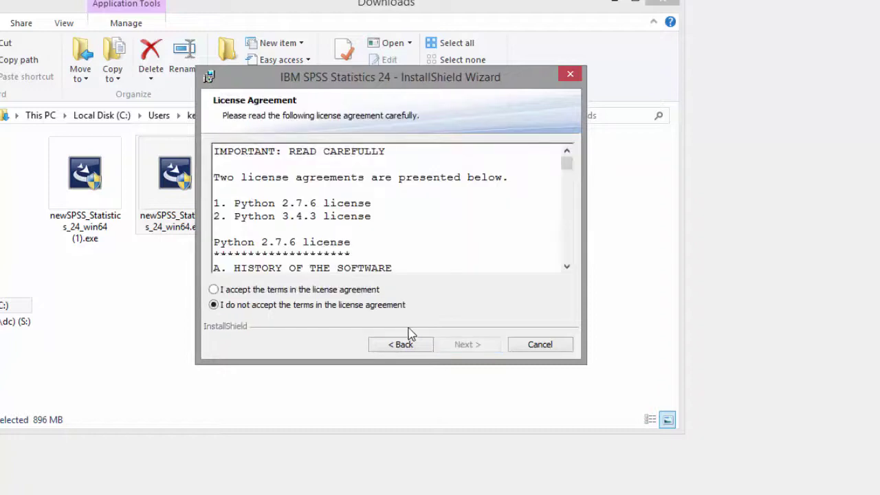
pyautogui.click(315, 291)
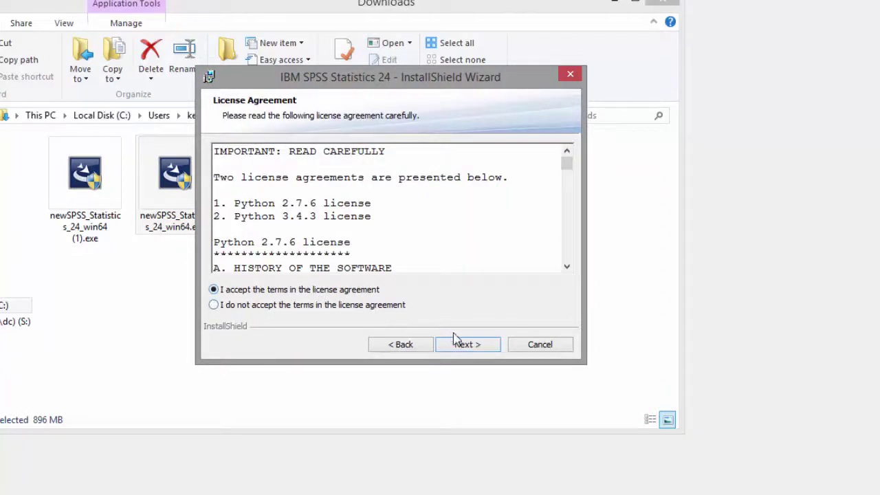
pyautogui.click(462, 345)
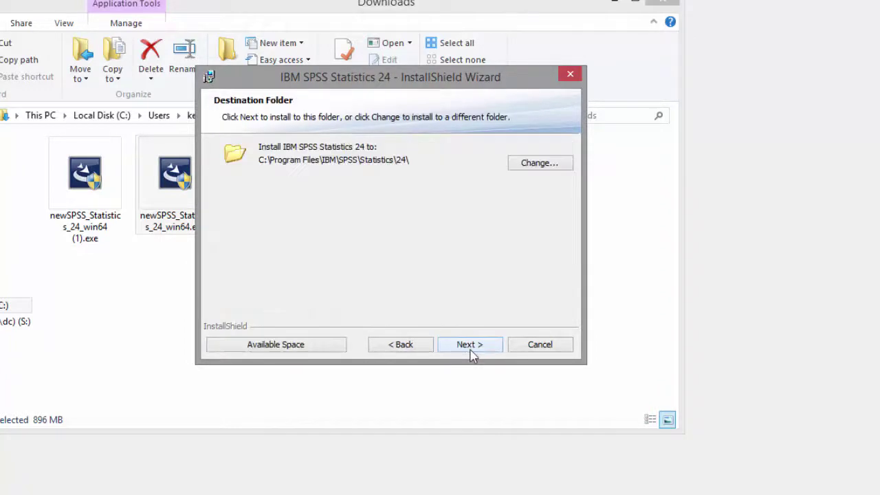
pyautogui.click(472, 349)
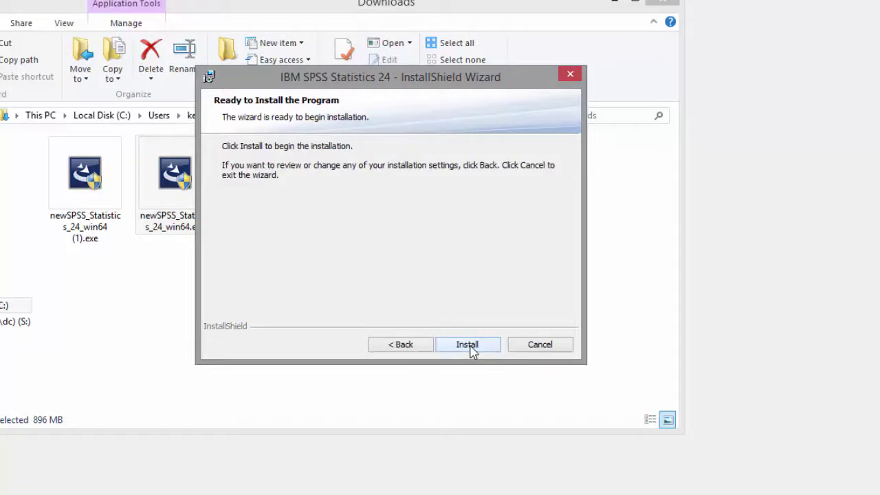
pyautogui.click(472, 350)
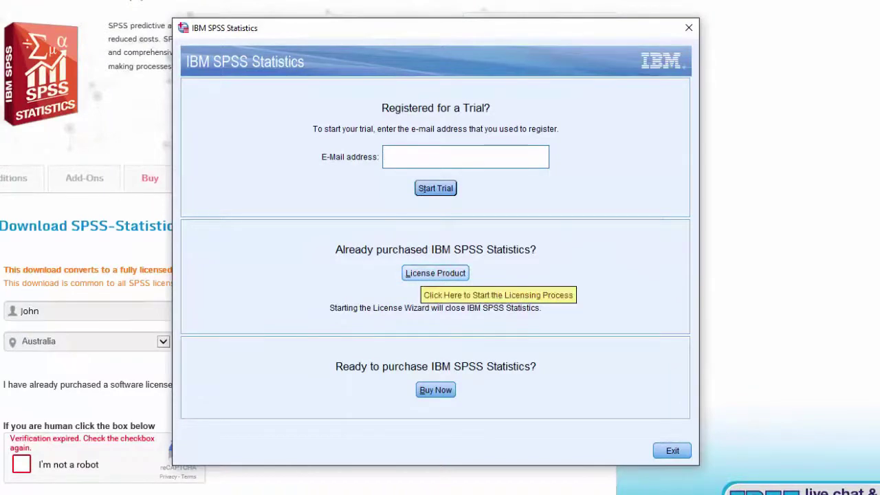
# Step: License SPSS 24 as an authorized user with the pasted authorization code, then finish the wizard
pyautogui.click(435, 273)
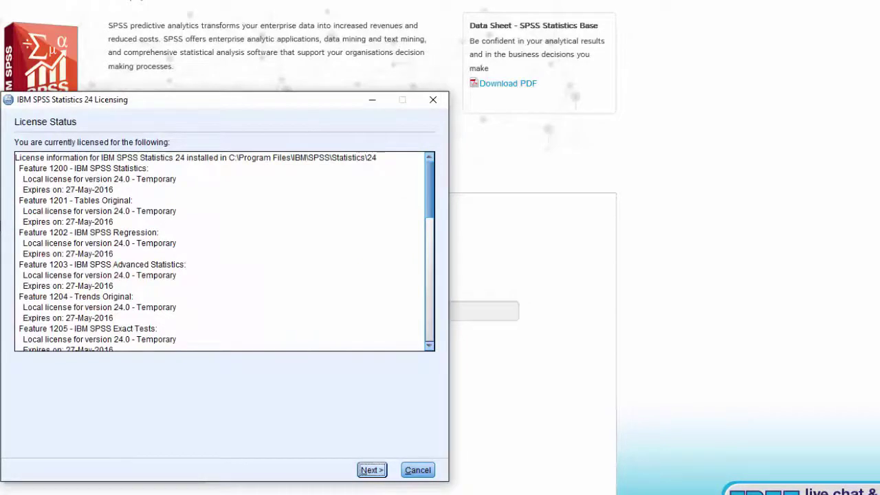
pyautogui.press('Return')
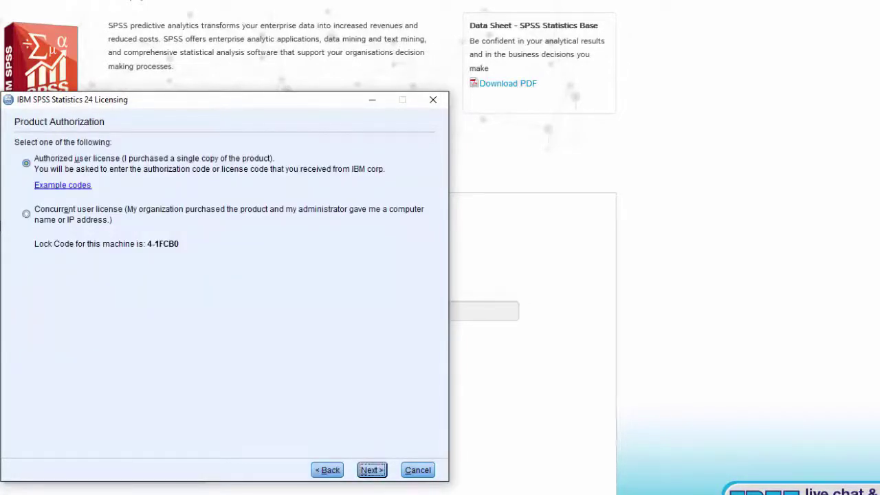
pyautogui.press('Return')
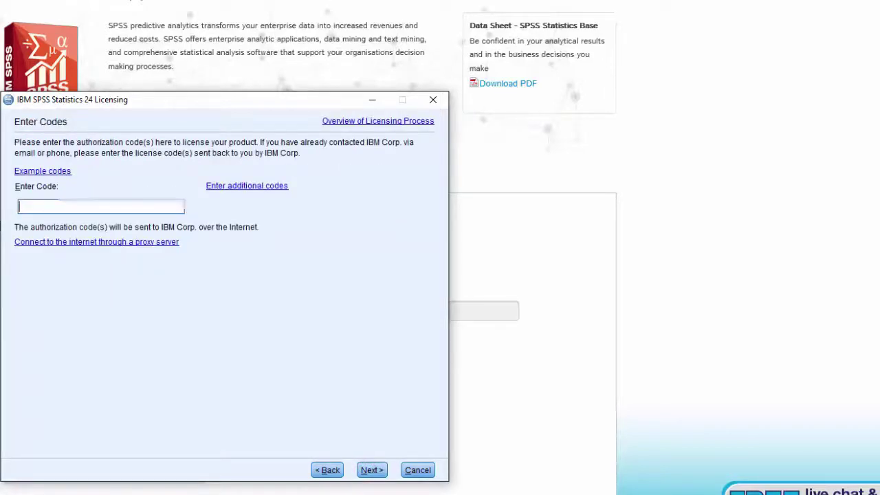
pyautogui.hotkey('ctrl', 'v')
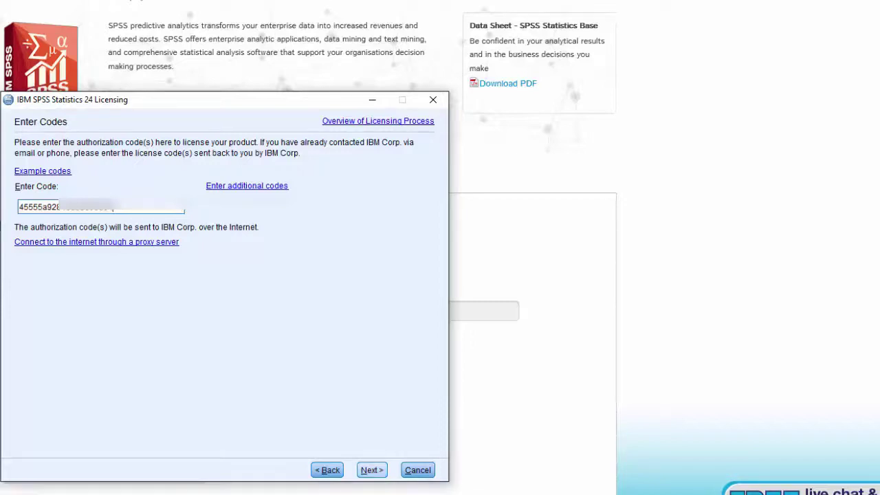
pyautogui.press('Return')
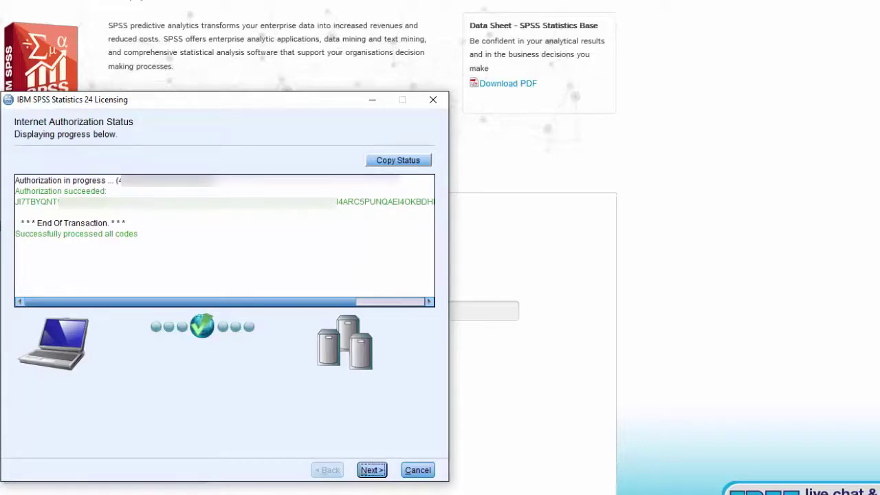
pyautogui.click(375, 471)
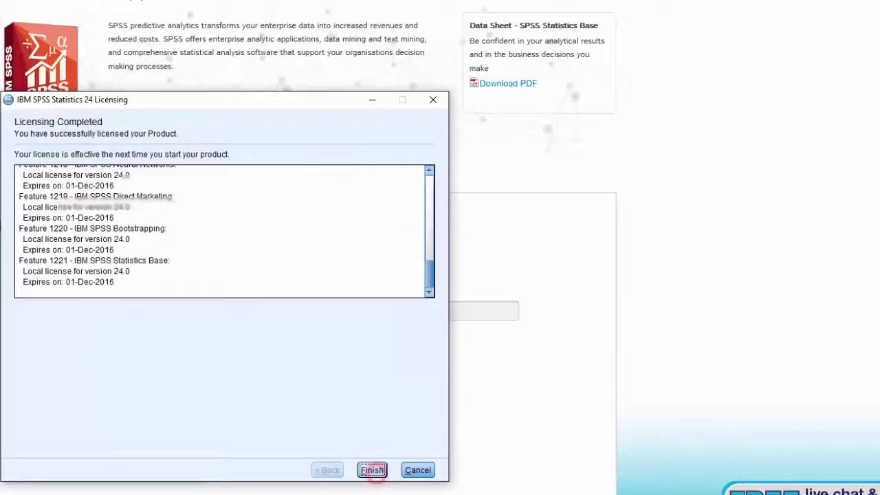
pyautogui.click(374, 471)
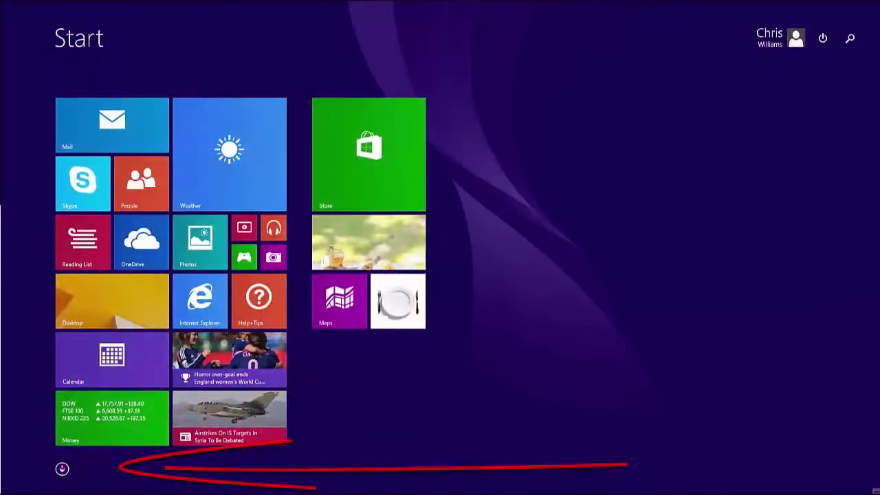
# Step: Scroll the Windows 8 Apps view to the IBM SPSS Statistics group and inspect its License Authorization Wizard
pyautogui.hotkey('ctrl', 'Tab')
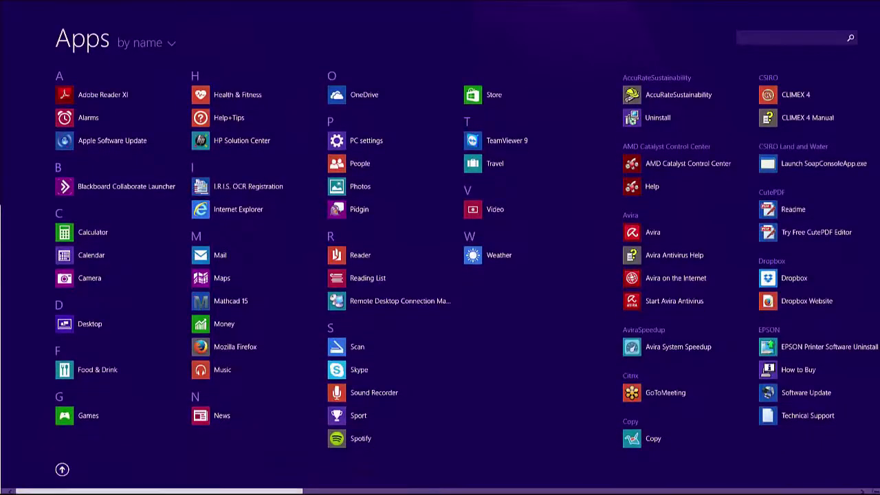
pyautogui.hscroll(5, 441, 261)
pyautogui.hscroll(6, 440, 261)
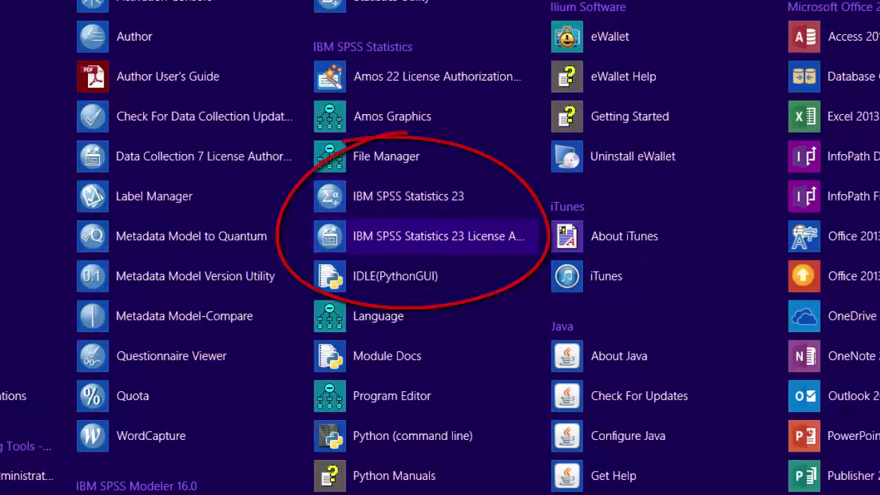
pyautogui.rightClick(379, 236)
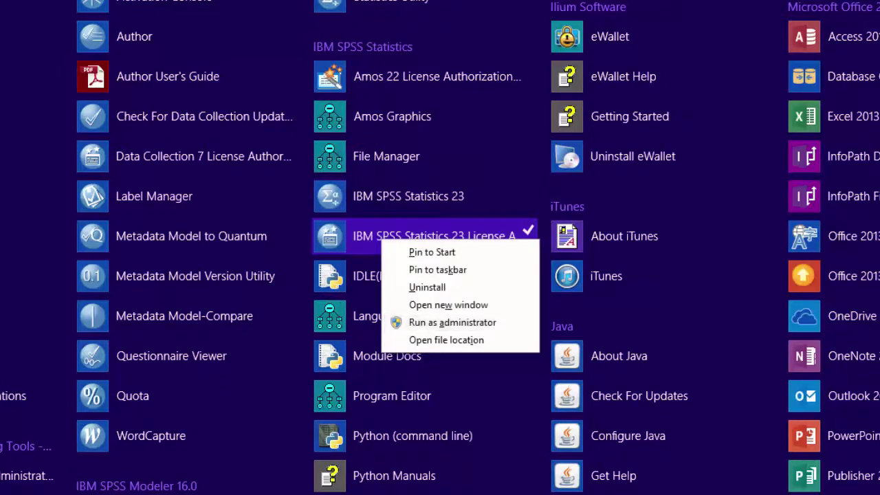
pyautogui.click(475, 194)
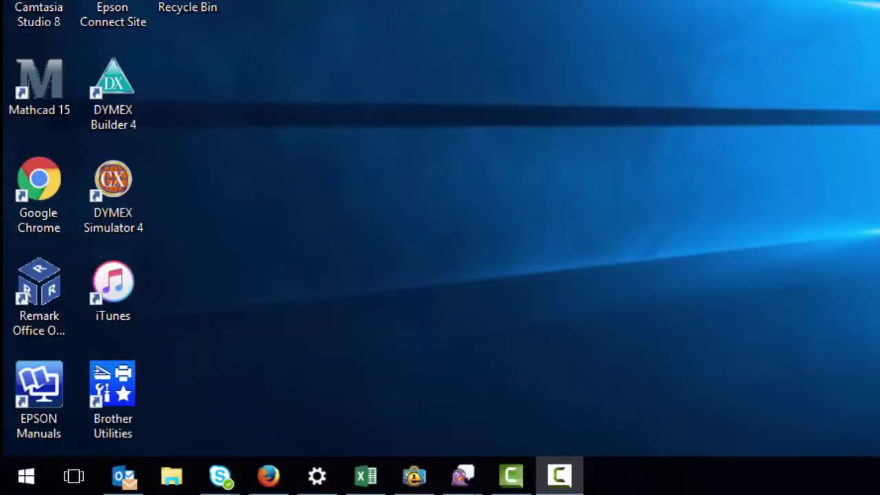
# Step: Expand the IBM SPSS Statistics folder under All apps and launch IBM SPSS Statistics 24
pyautogui.click(27, 476)
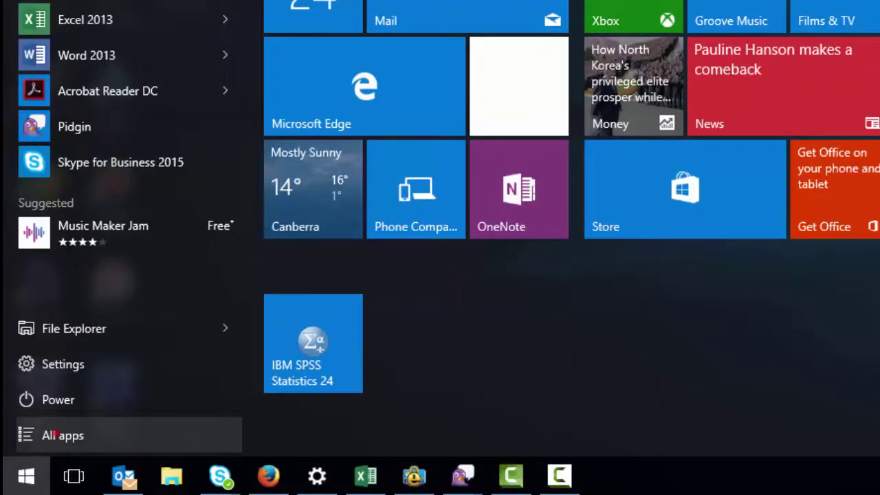
pyautogui.click(56, 432)
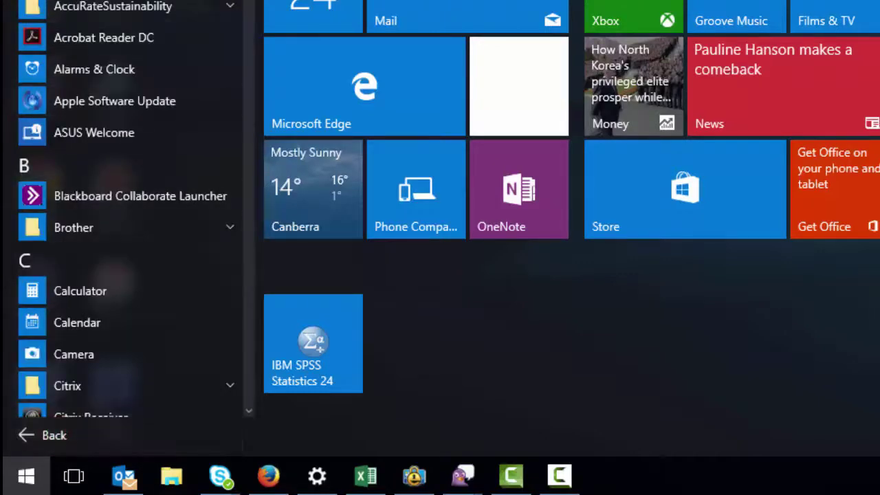
pyautogui.scroll(-12, 138, 93)
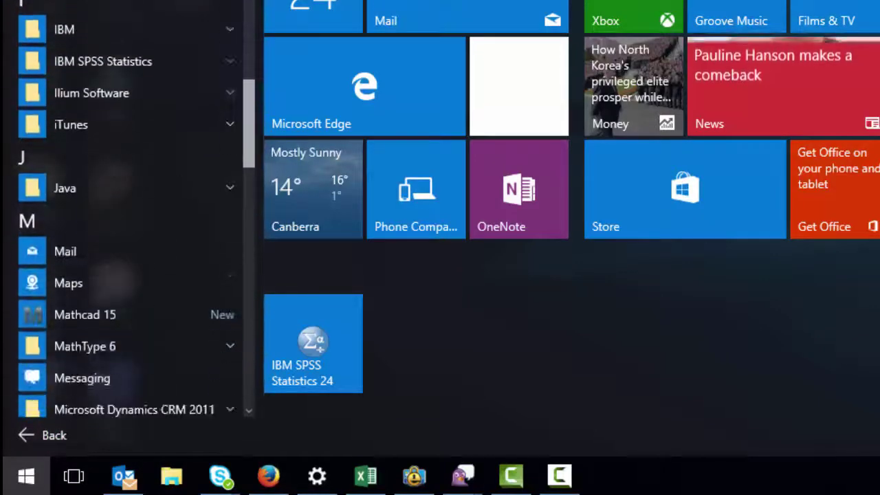
pyautogui.click(110, 62)
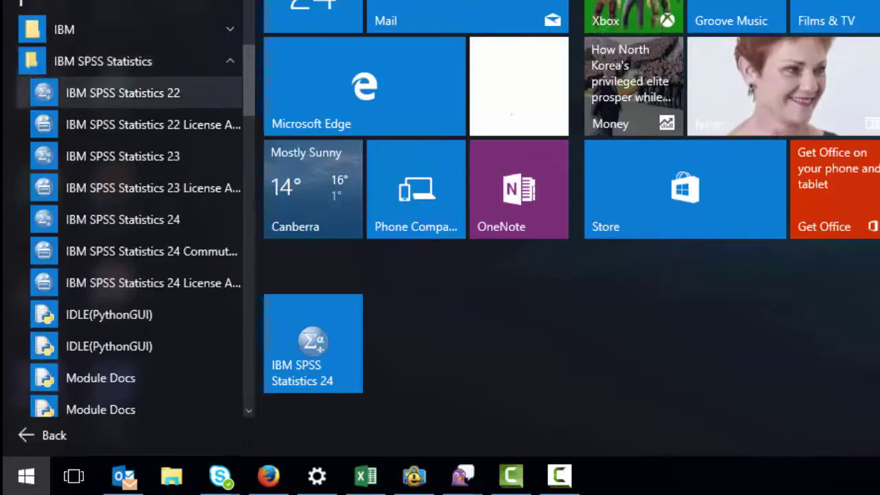
pyautogui.scroll(-3, 137, 117)
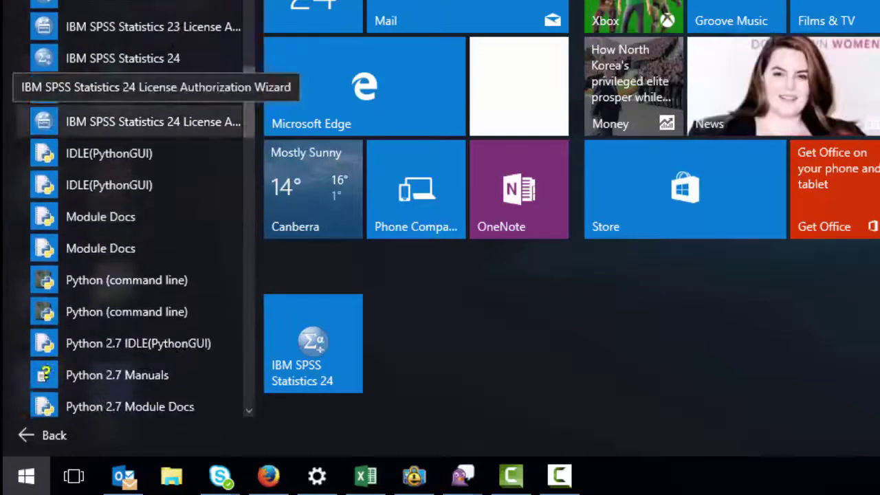
pyautogui.rightClick(155, 121)
pyautogui.moveTo(275, 178)
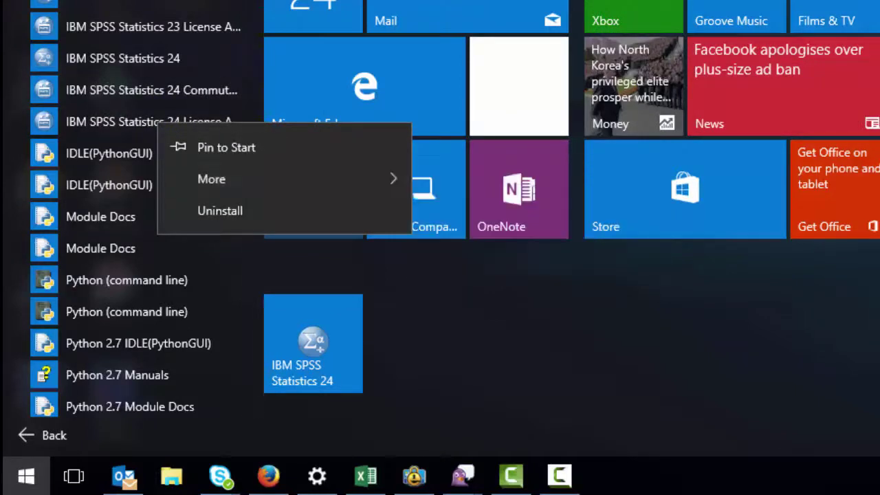
pyautogui.moveTo(247, 138); pyautogui.dragTo(244, 78)
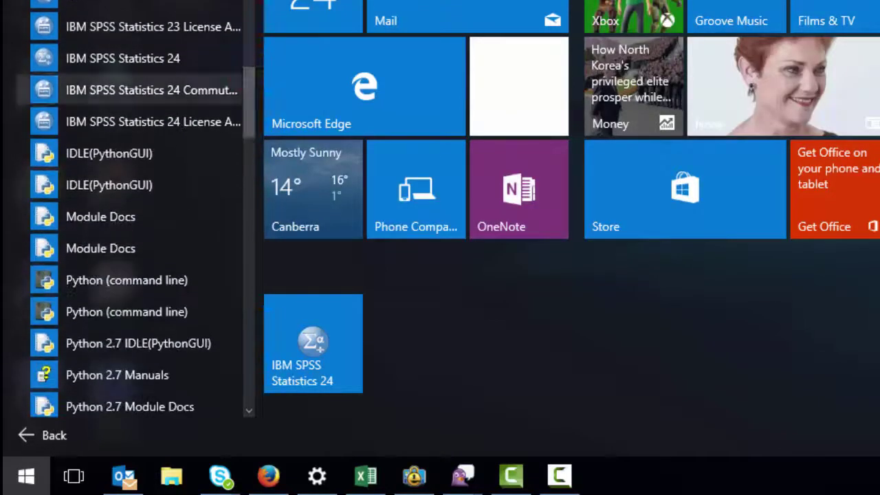
pyautogui.click(151, 58)
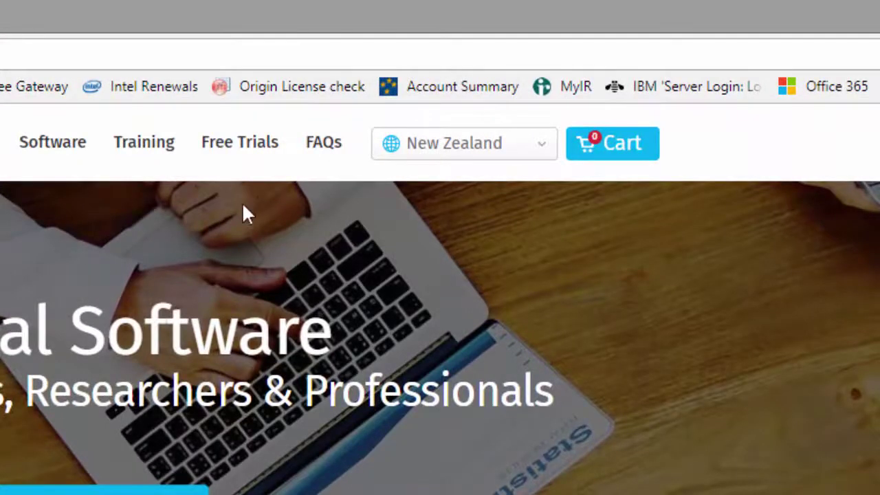
# Step: Expand the SPSS Grad Packs FAQ's Downloading and installing SPSS answers, then open the live chat
pyautogui.click(320, 145)
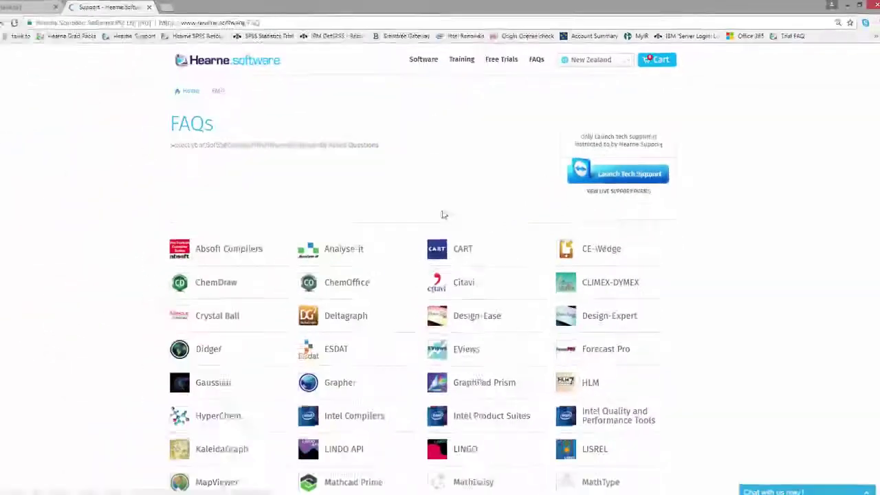
pyautogui.scroll(-5, 423, 256)
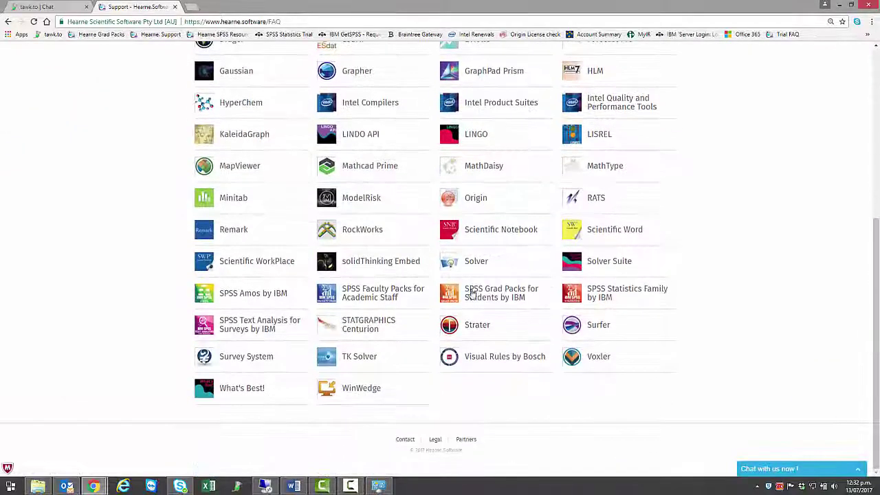
pyautogui.click(479, 293)
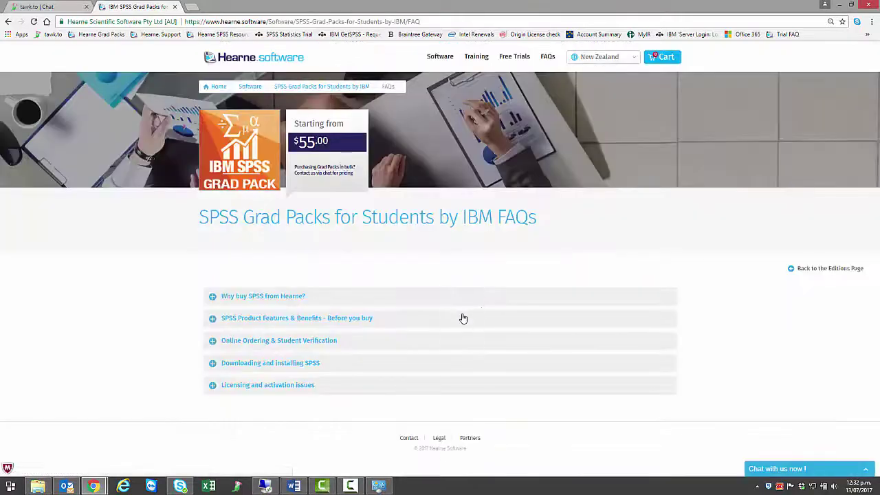
pyautogui.click(214, 365)
pyautogui.scroll(-1, 242, 395)
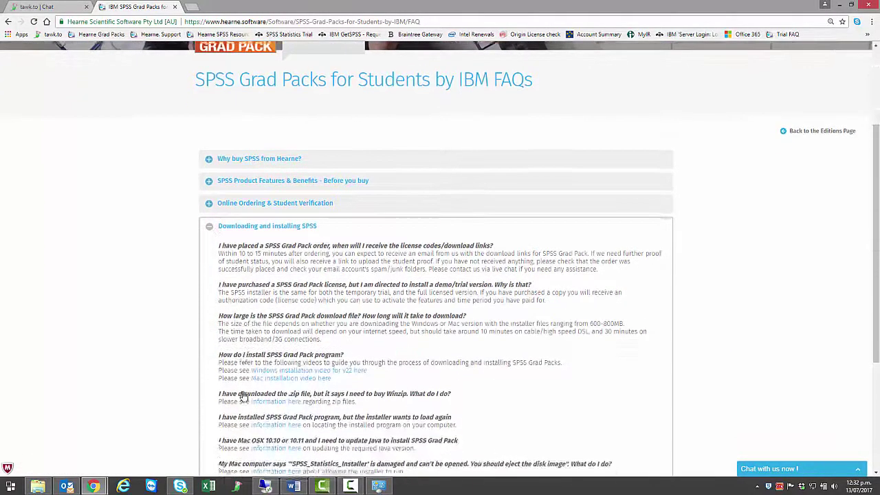
pyautogui.scroll(-3, 244, 397)
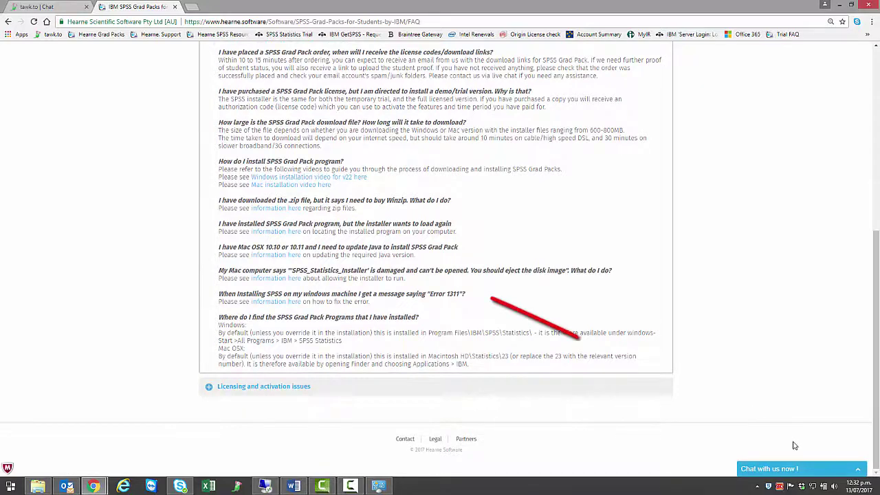
pyautogui.click(858, 474)
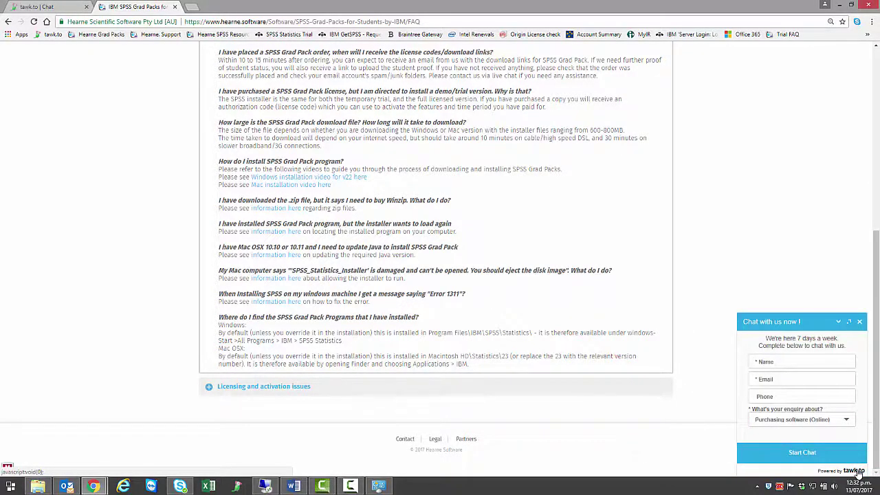